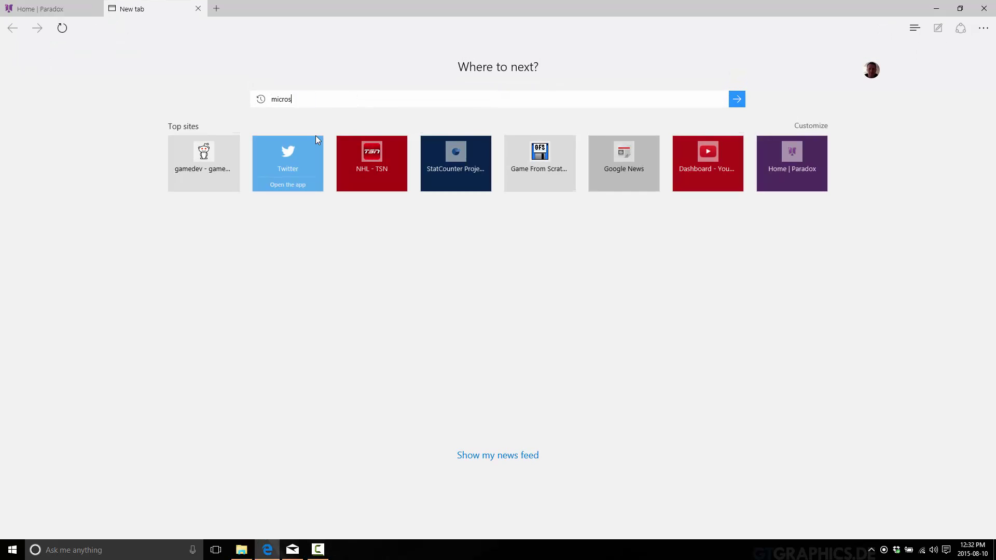
Step: Search Google for 'microsoft visual studio 2015'
type("udio 2015")
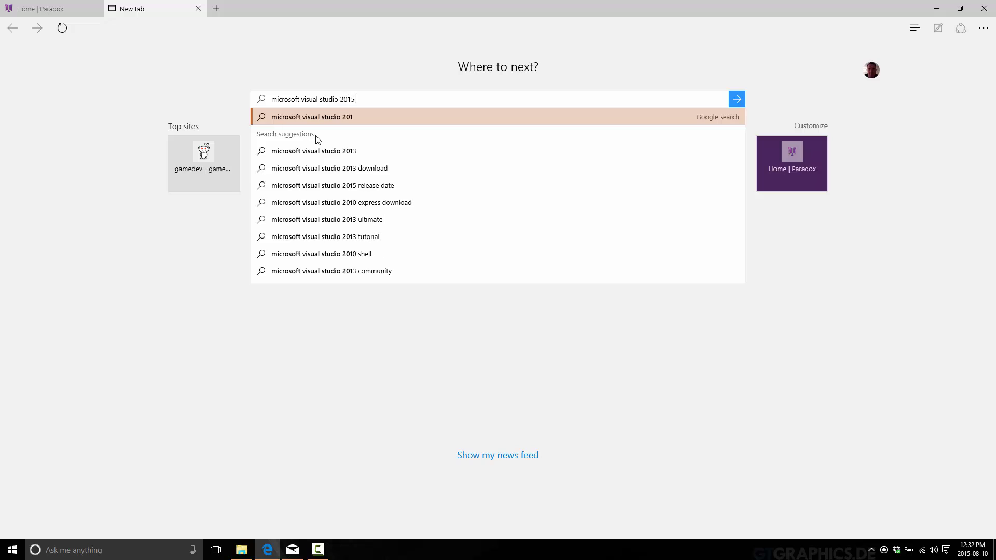
key("Return")
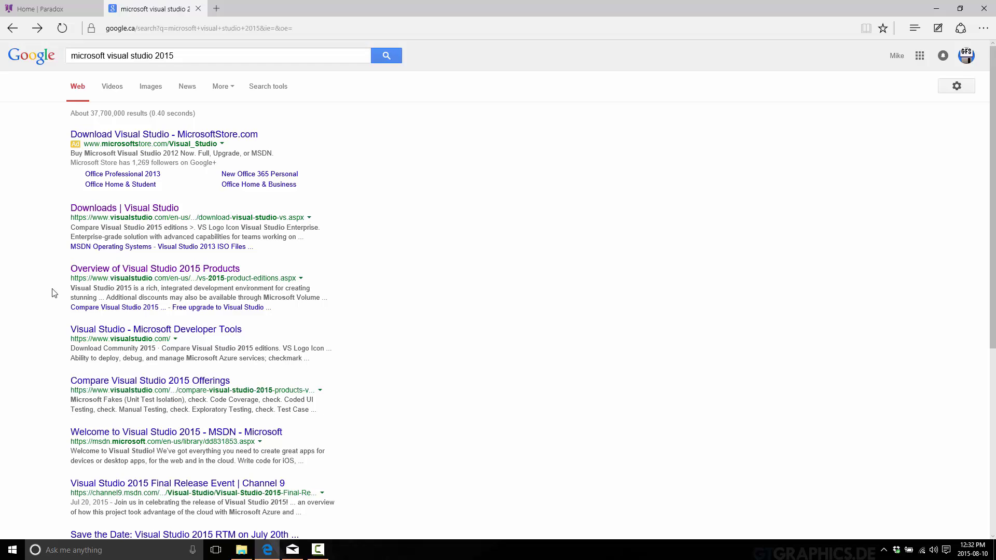
Step: Download the free Visual Studio Community installer vs_community.exe, then return to the Paradox home page
left_click(138, 207)
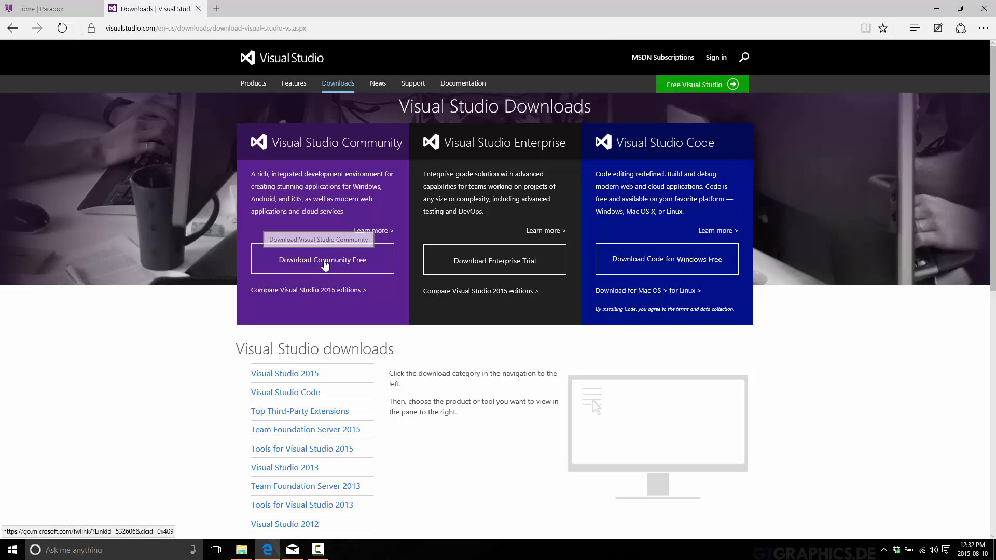
left_click(325, 265)
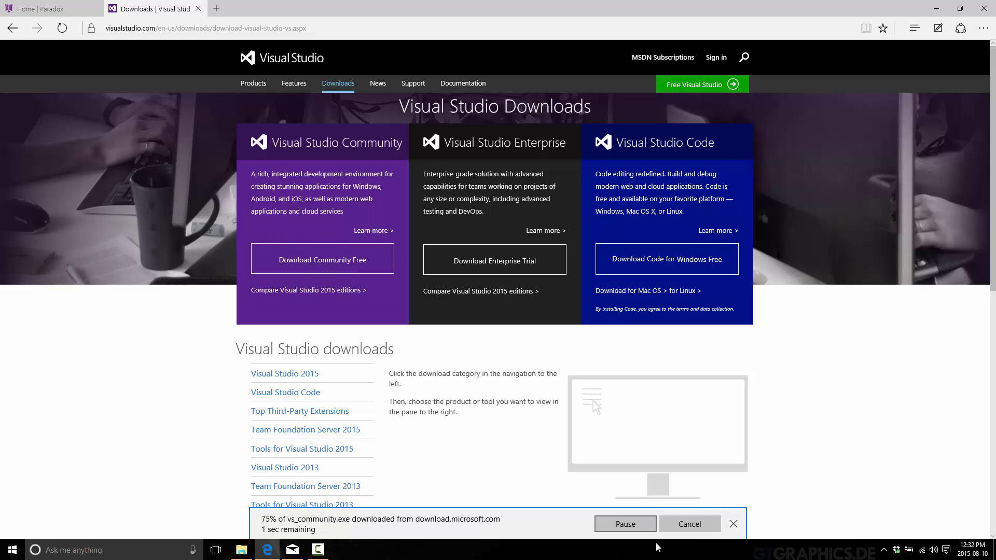
left_click(734, 528)
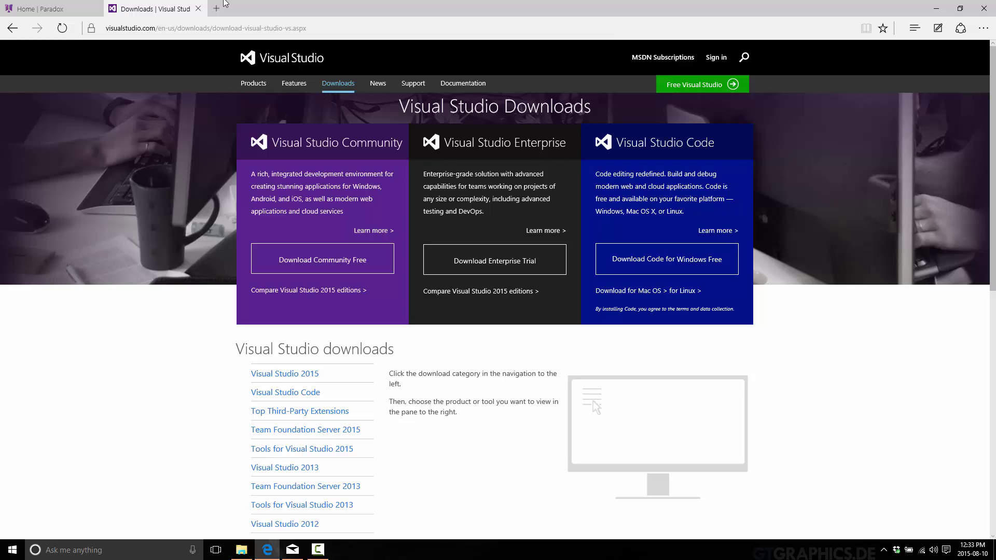
left_click(47, 8)
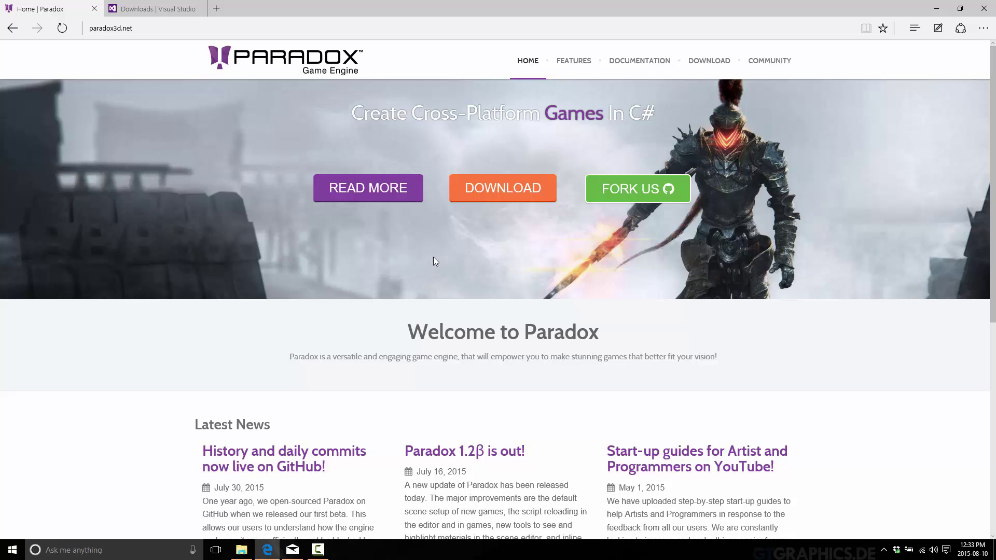
Step: Download ParadoxSetup.exe for version 1.2.x-beta from the Paradox download page
left_click(494, 191)
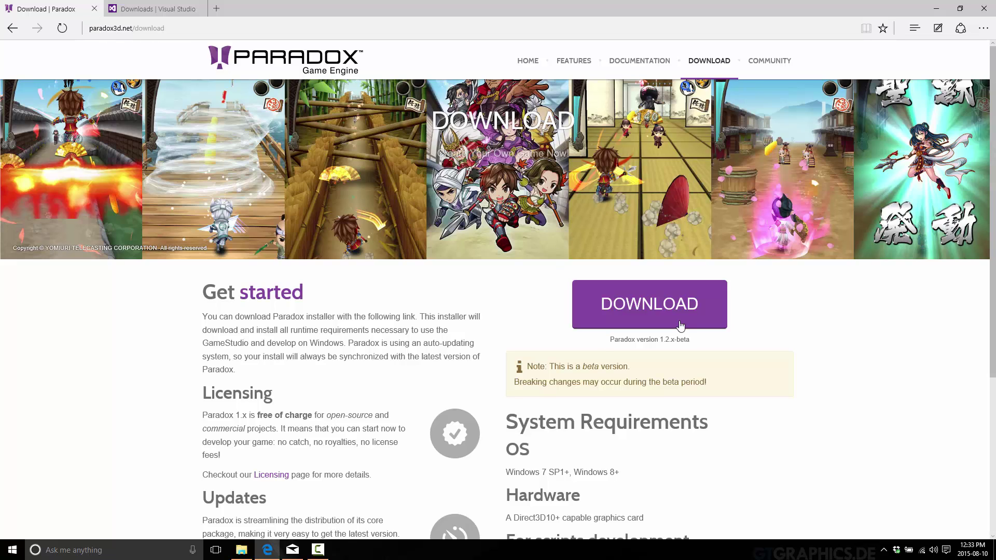
left_click(677, 305)
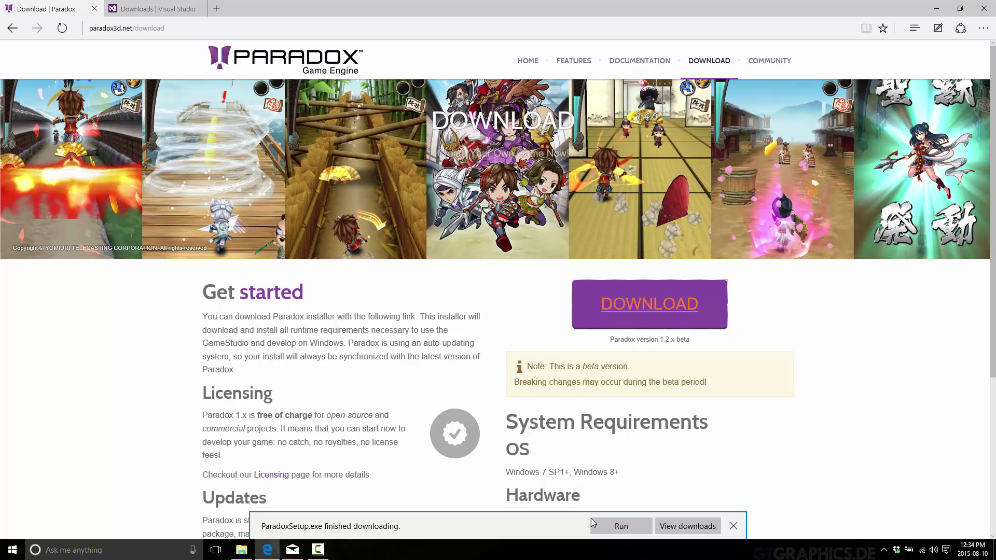
Step: Run the Paradox installer, accept the license, and install for all users in the default folder
left_click(628, 529)
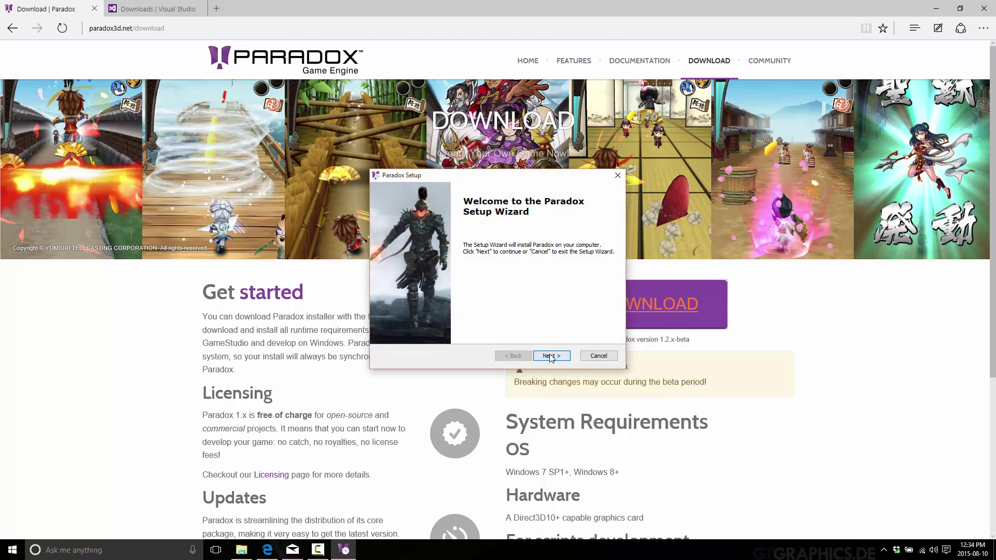
left_click(552, 356)
left_click(465, 319)
left_click(550, 356)
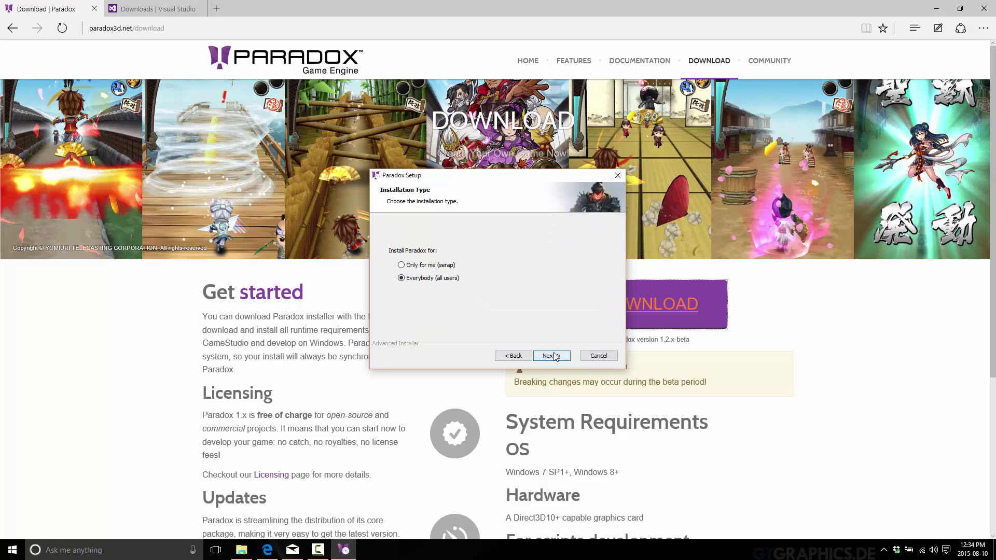
left_click(546, 360)
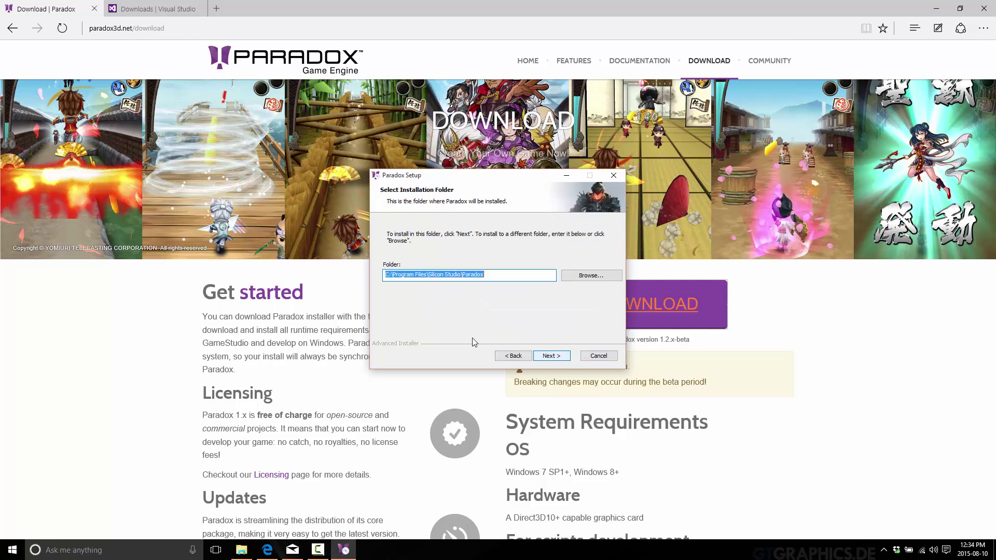
left_click(566, 359)
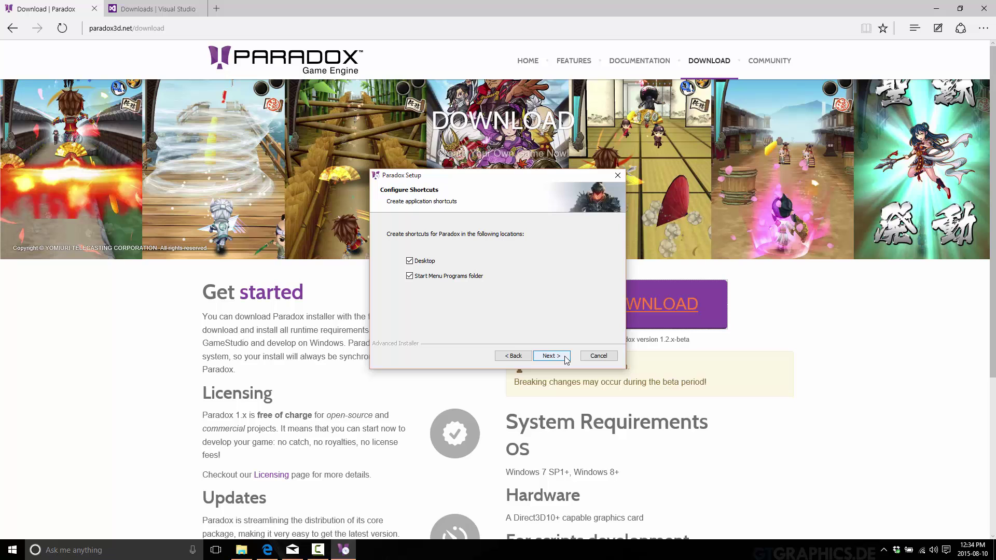
Step: Skip the desktop shortcut, keeping only the Start Menu shortcut, and start the installation
left_click(409, 261)
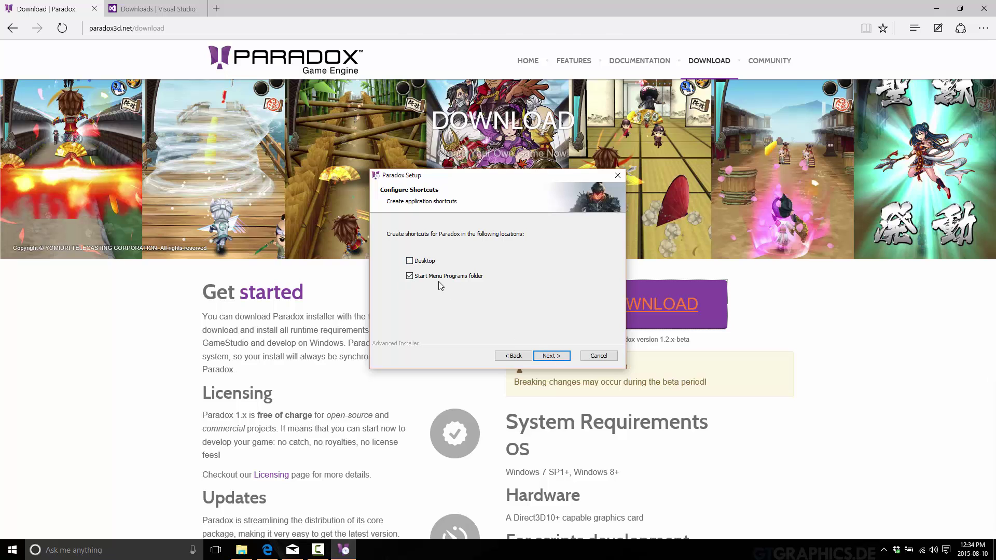
key("super+d")
key("super")
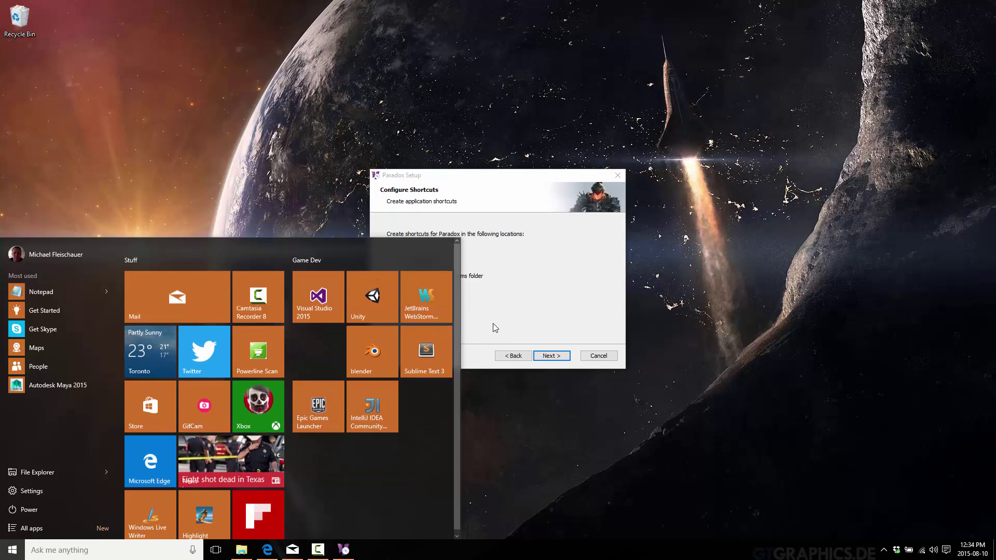
key("super")
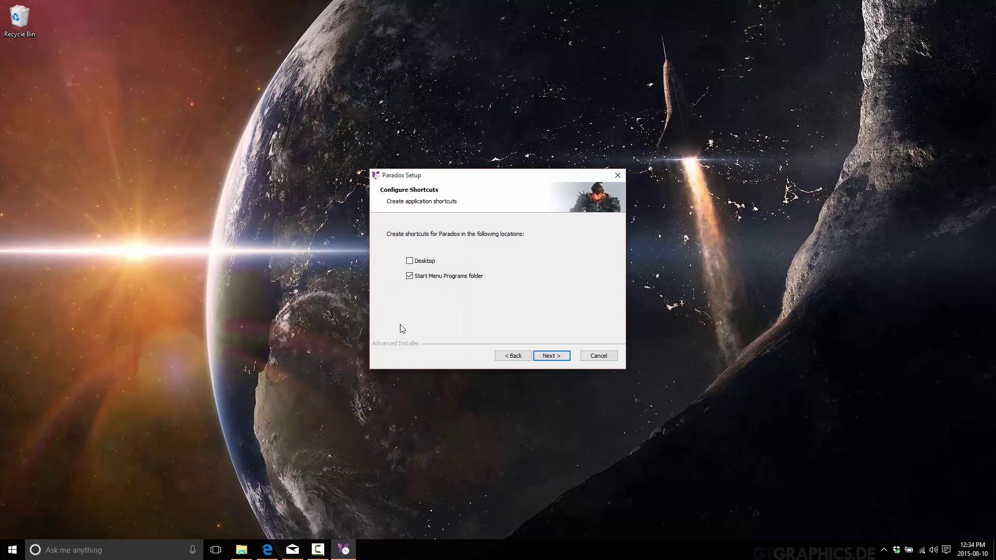
left_click(557, 357)
left_click(555, 358)
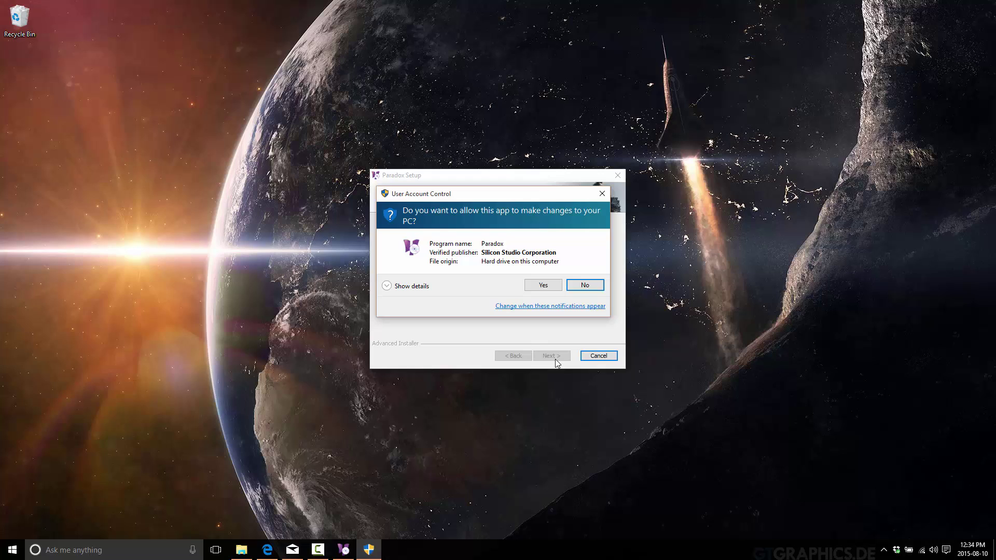
Step: Allow Paradox Setup through User Account Control so it finishes and opens the launcher
left_click(537, 284)
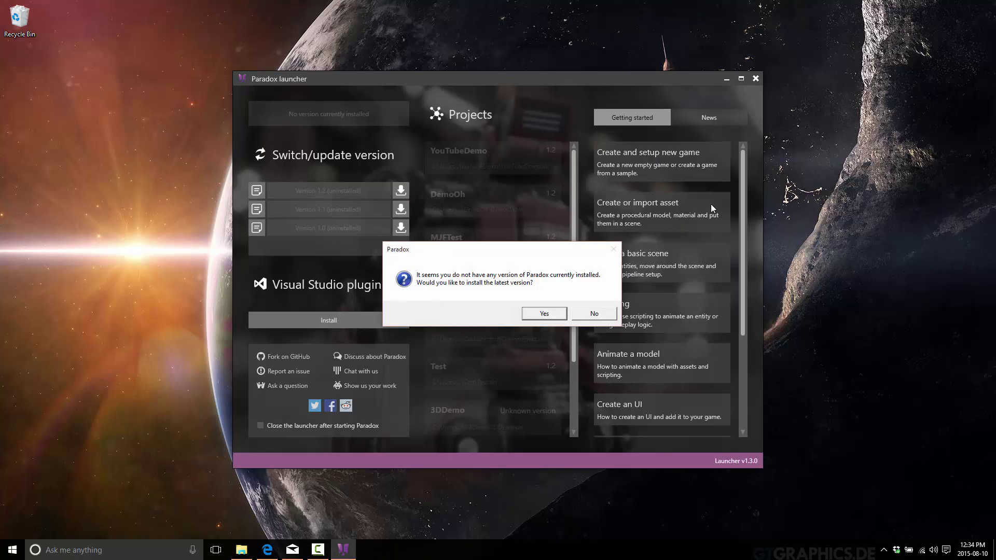
Step: Install Paradox 1.2.1-beta plus its Visual Studio integration and acknowledge the success message
left_click(545, 313)
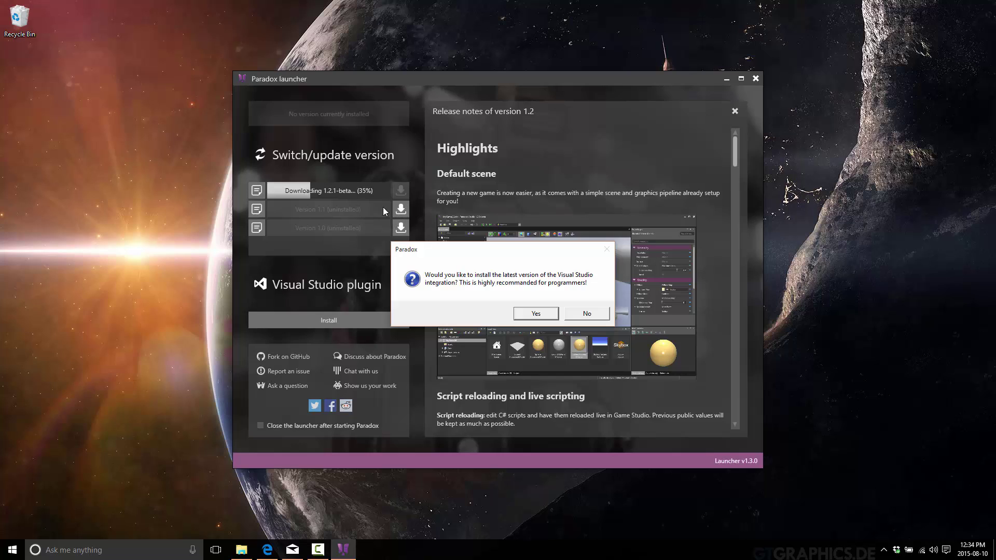
left_click(536, 313)
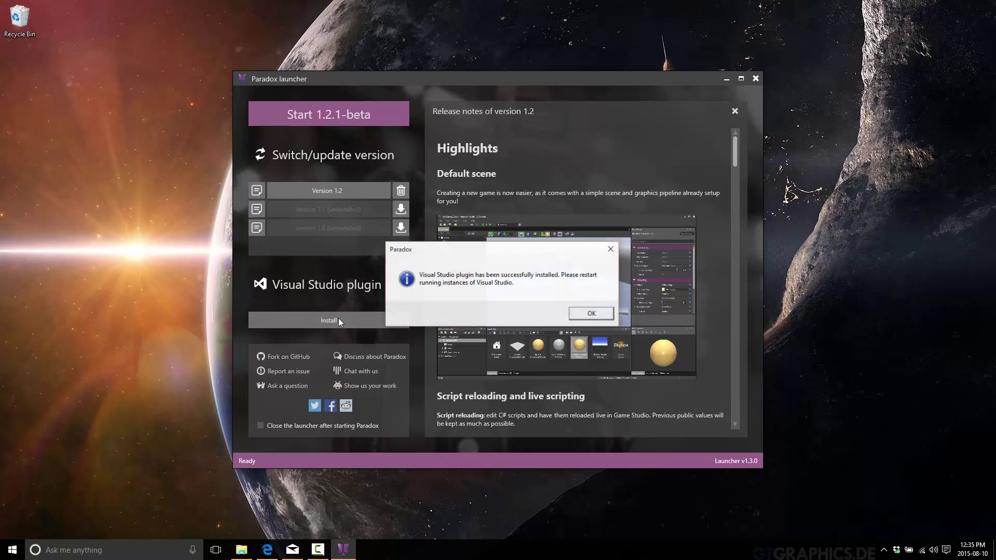
left_click(584, 314)
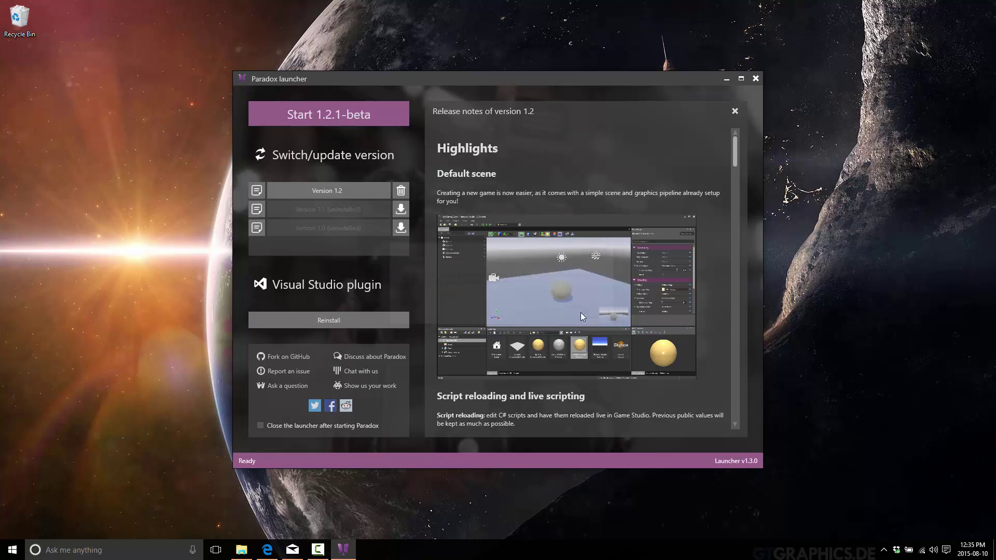
Step: Start Game Studio 1.2.1-beta and create a new project from the HelloWorld Sample template
left_click(329, 113)
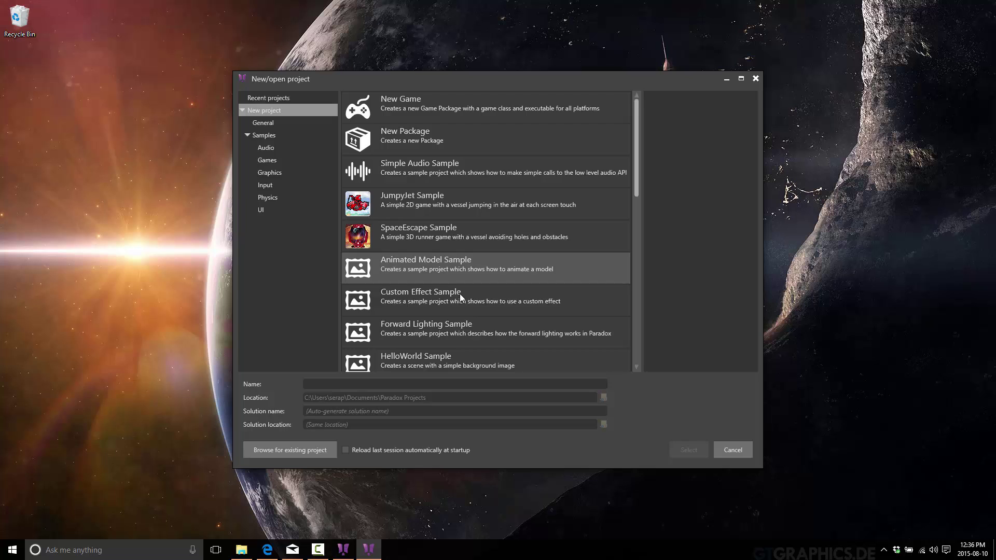
left_click_drag(635, 146, 643, 174)
double_click(415, 291)
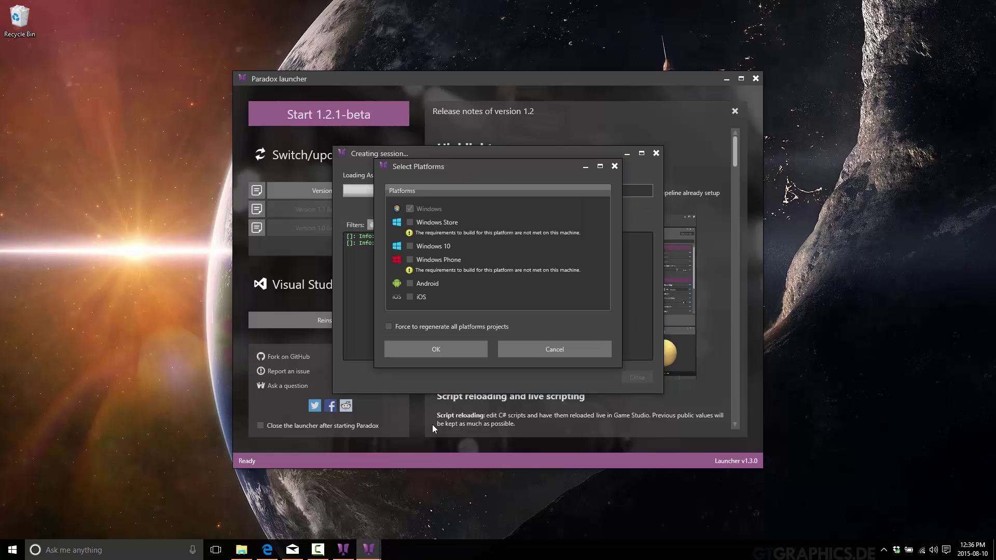
Step: Target Windows as the platform and let HelloWorld.sln load in Game Studio
left_click(435, 350)
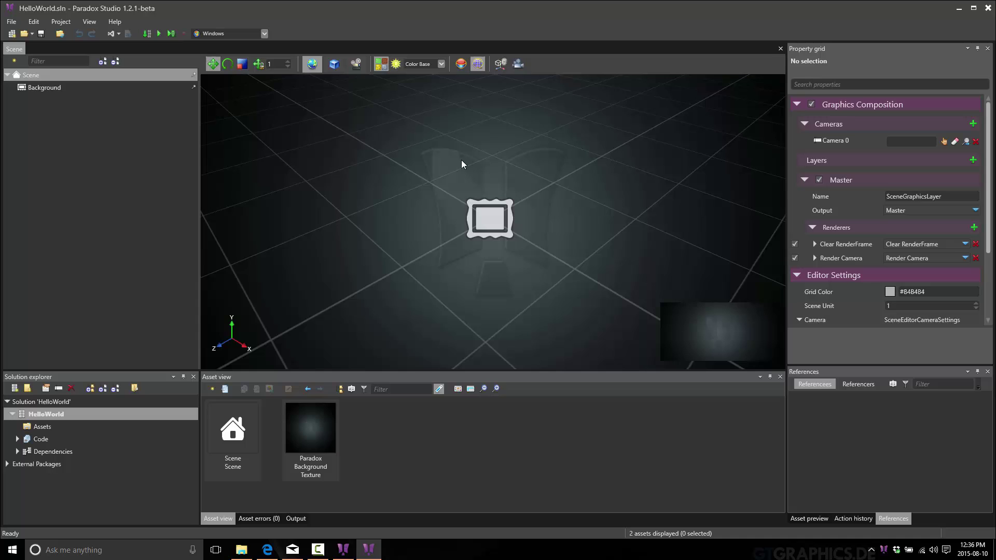
Step: Launch Visual Studio 2015 by searching 'visual' in the Start menu
left_click(501, 64)
key("super")
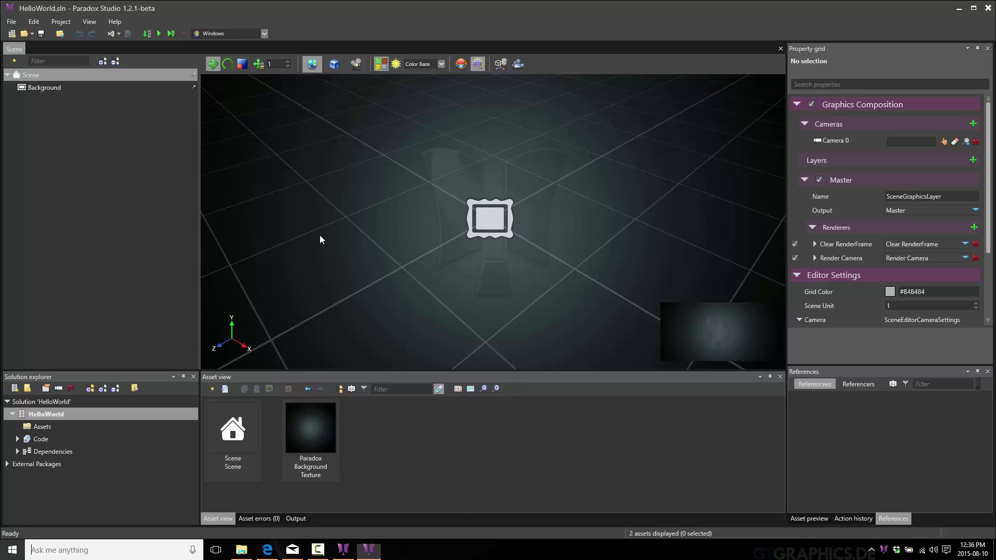
type("visual")
key("Return")
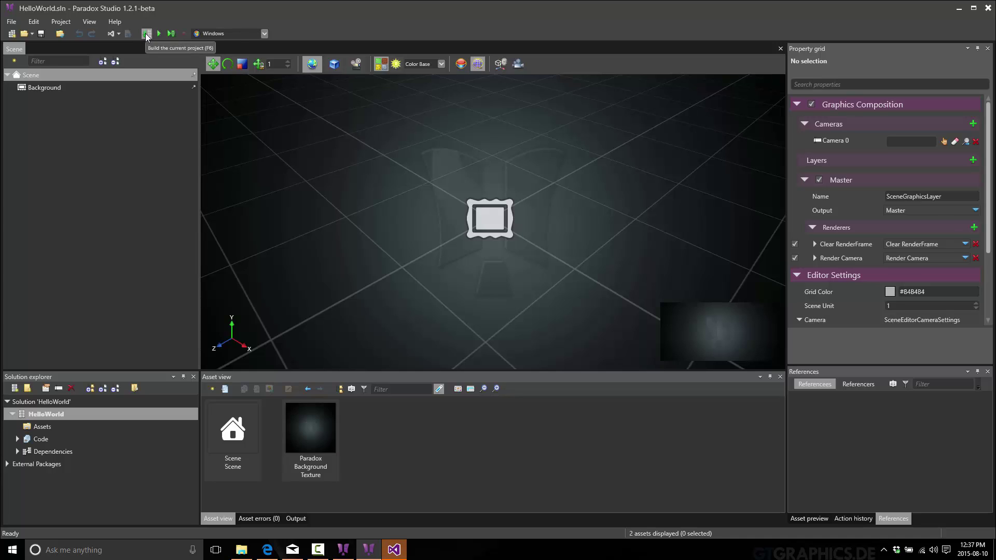
Step: Bring Visual Studio to the front and check the Paradox menu's clean intermediate assets commands
left_click(394, 551)
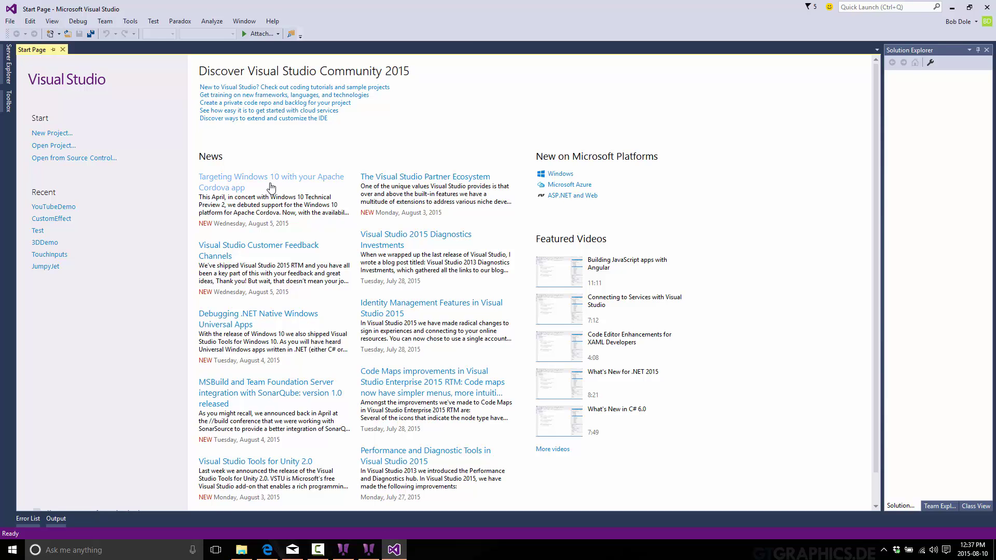
left_click(180, 23)
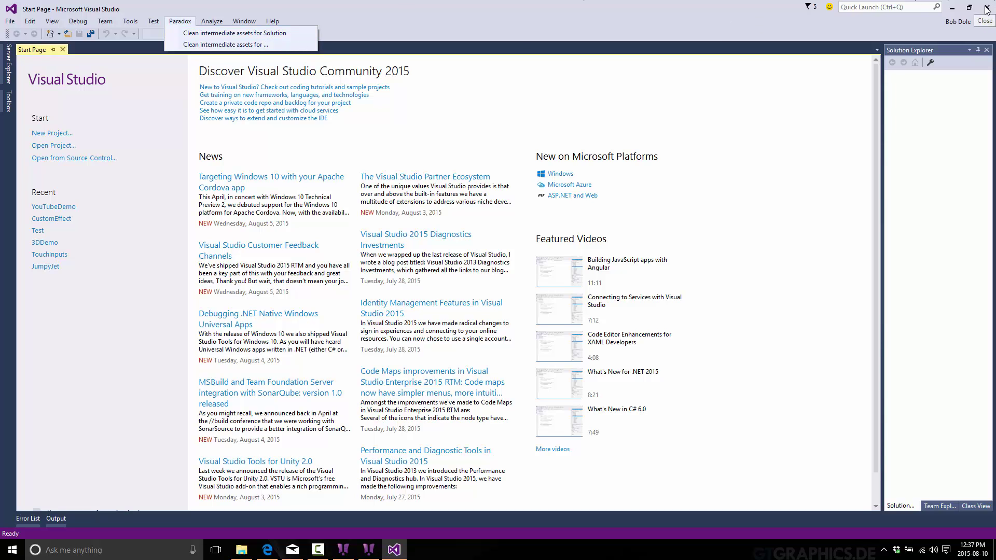
left_click(200, 45)
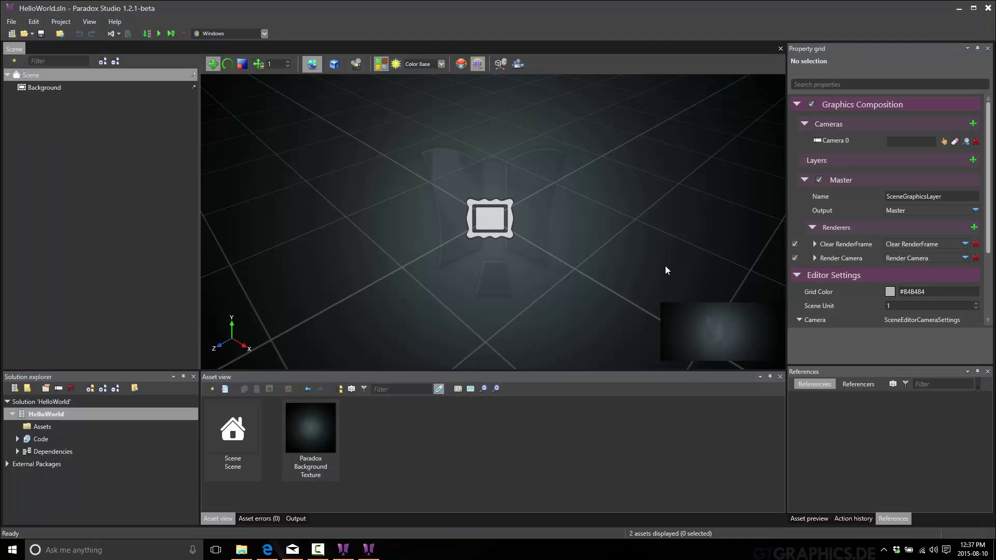